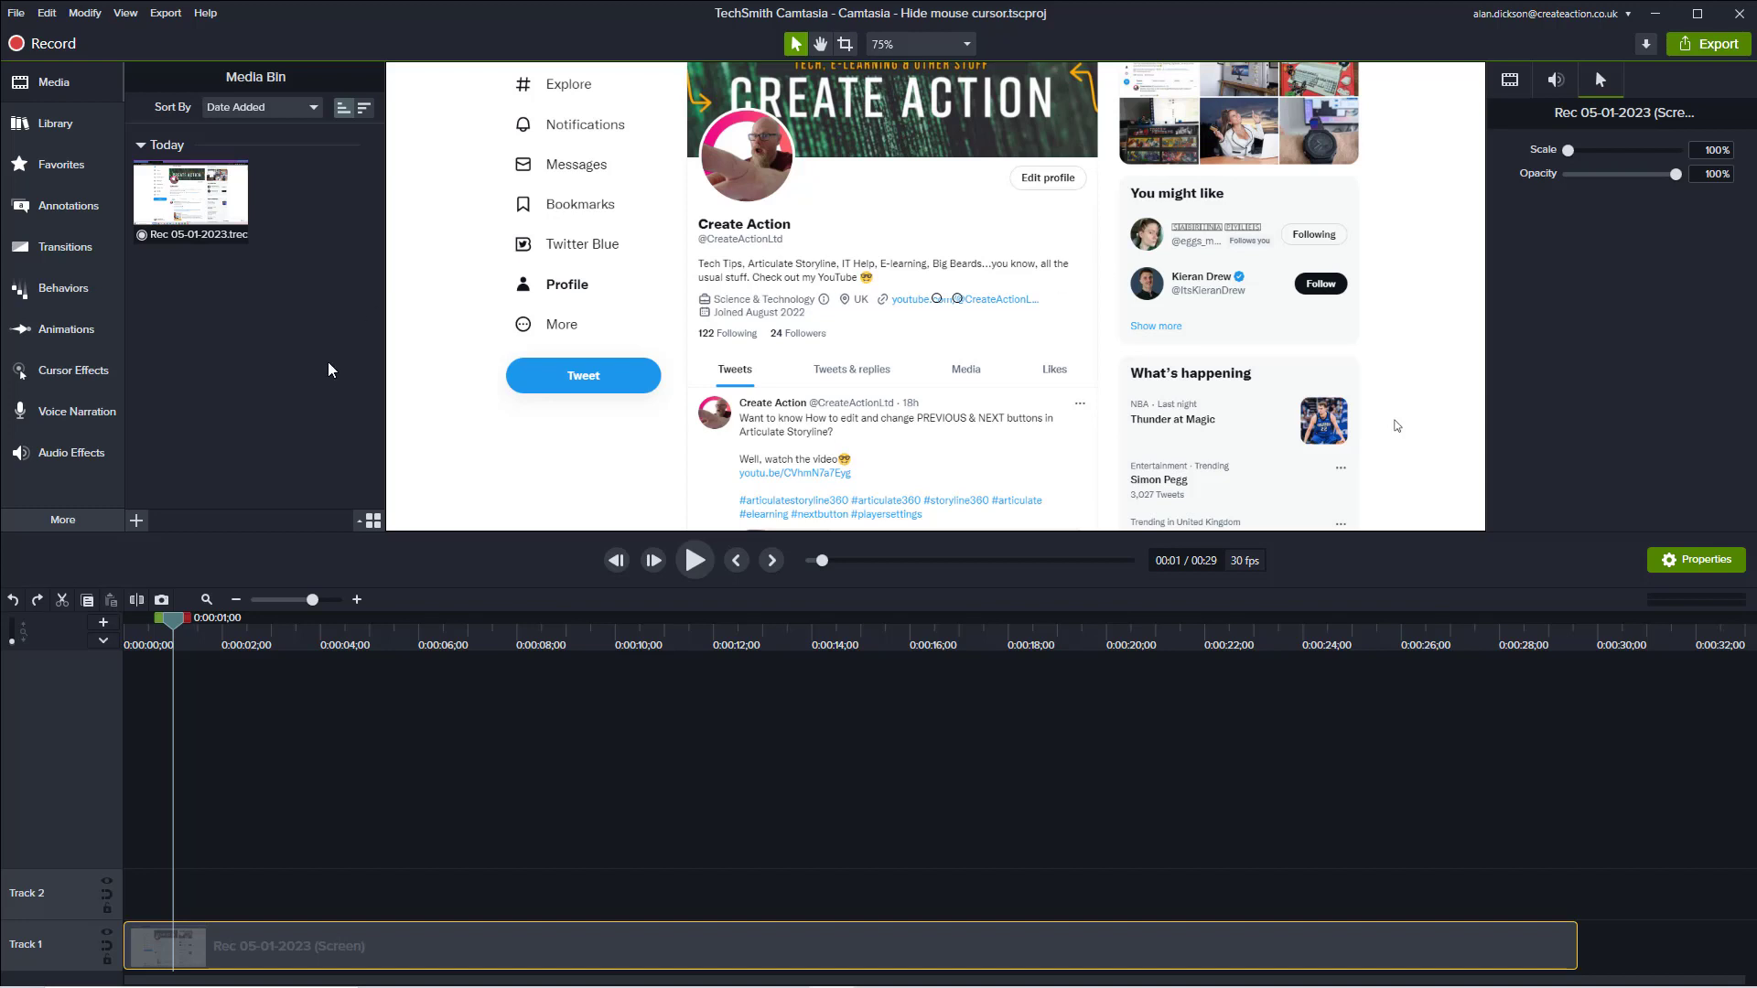
# Preview the clip's Cursor properties, showing how Opacity can drop to 0%, then deselect it.
pyautogui.moveTo(174, 625); pyautogui.dragTo(197, 643)
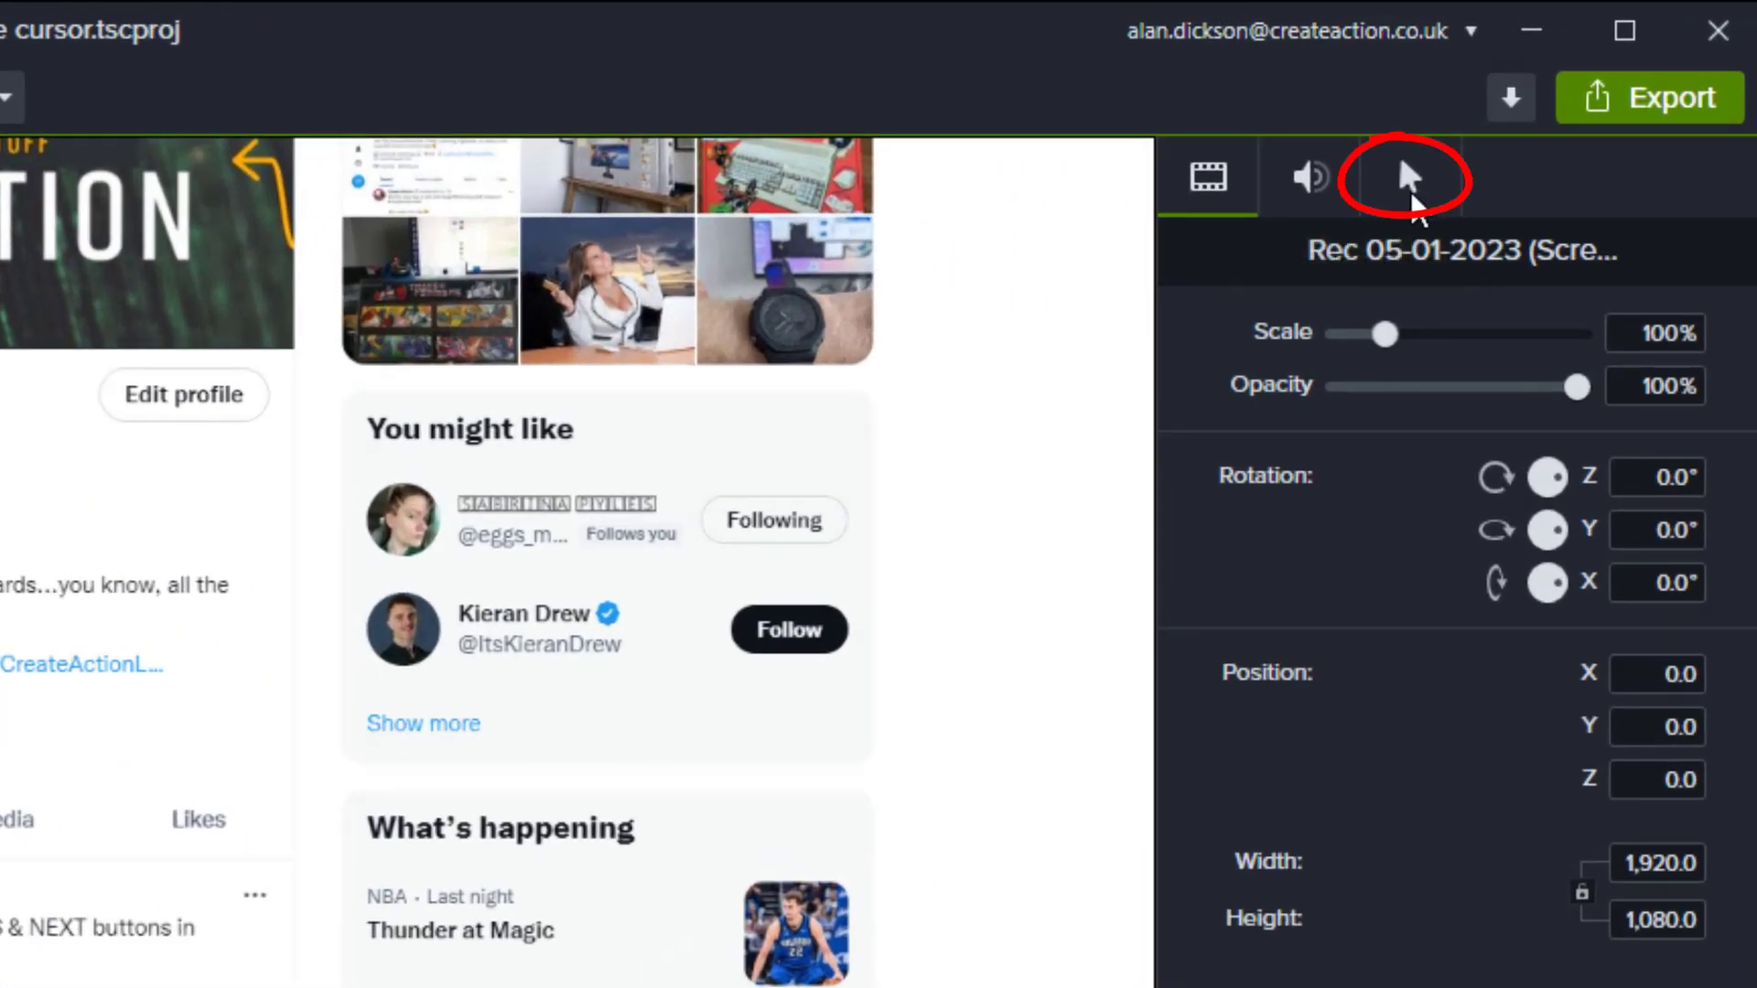
pyautogui.click(1409, 190)
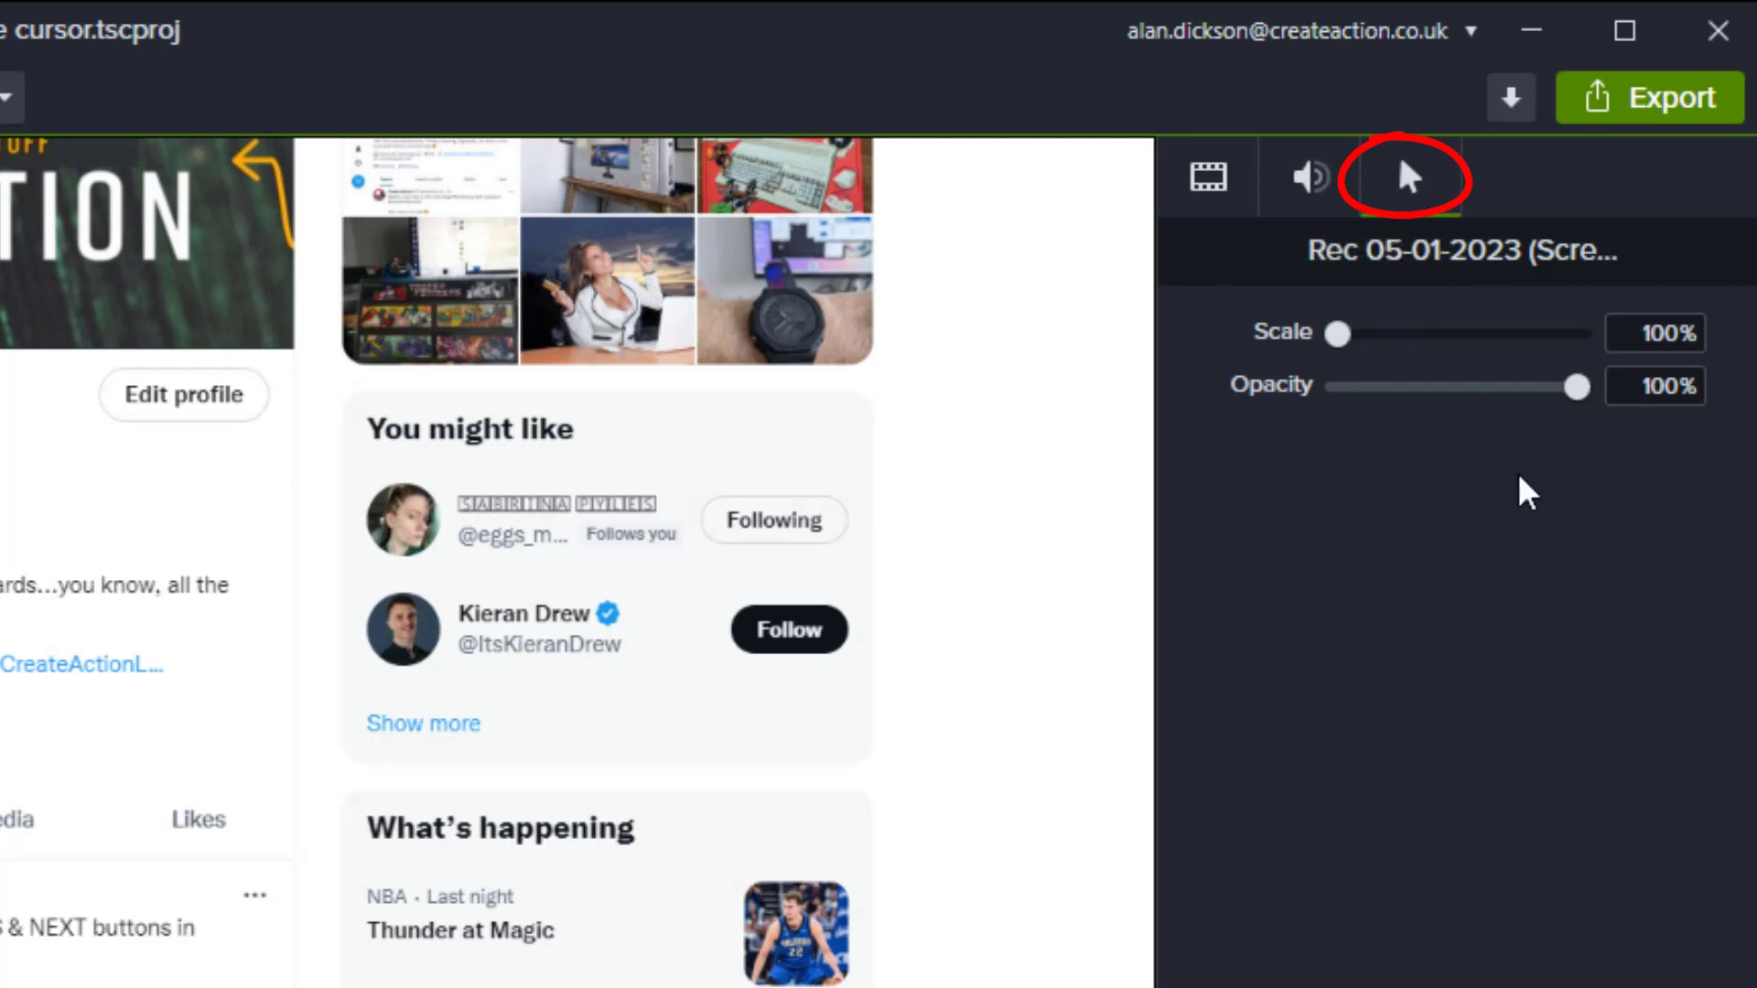
pyautogui.moveTo(1576, 387)
pyautogui.mouseDown()
pyautogui.moveTo(1526, 209)
pyautogui.moveTo(1618, 238)
pyautogui.moveTo(1531, 236)
pyautogui.moveTo(1664, 242)
pyautogui.mouseUp()
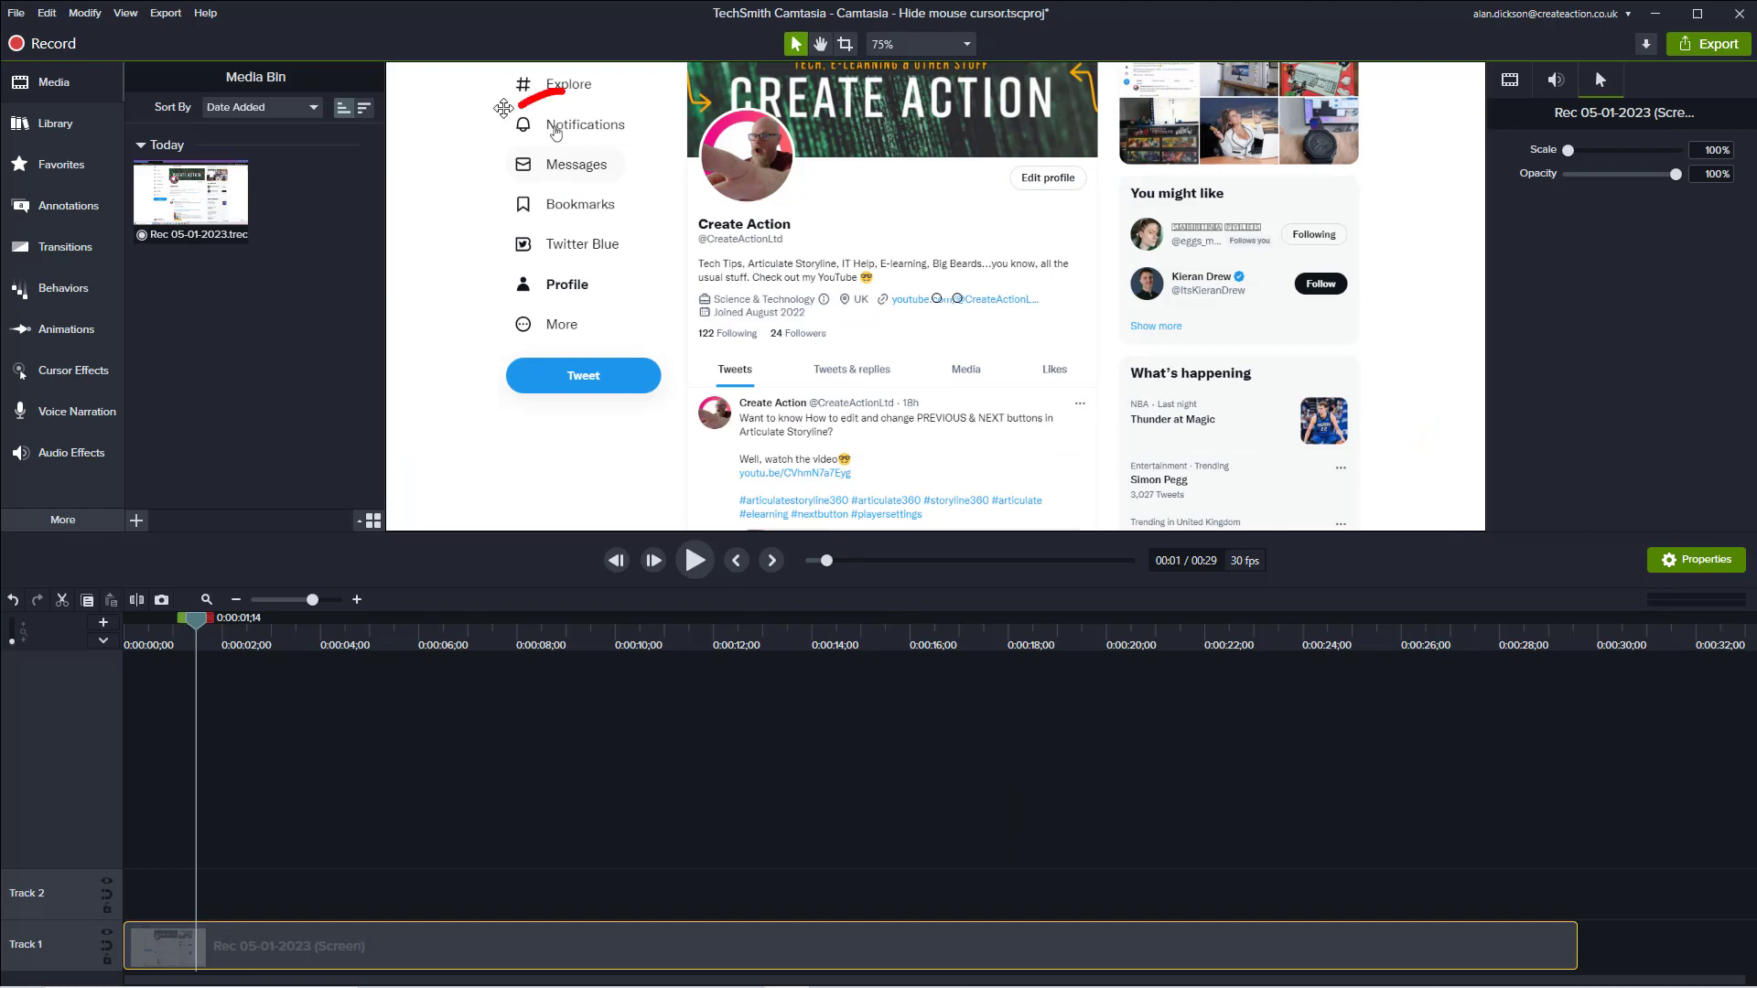
pyautogui.click(196, 667)
# Split the Track 1 recording around the two-second mark to isolate a short middle clip.
pyautogui.moveTo(198, 618)
pyautogui.mouseDown()
pyautogui.moveTo(282, 633)
pyautogui.moveTo(247, 628)
pyautogui.mouseUp()
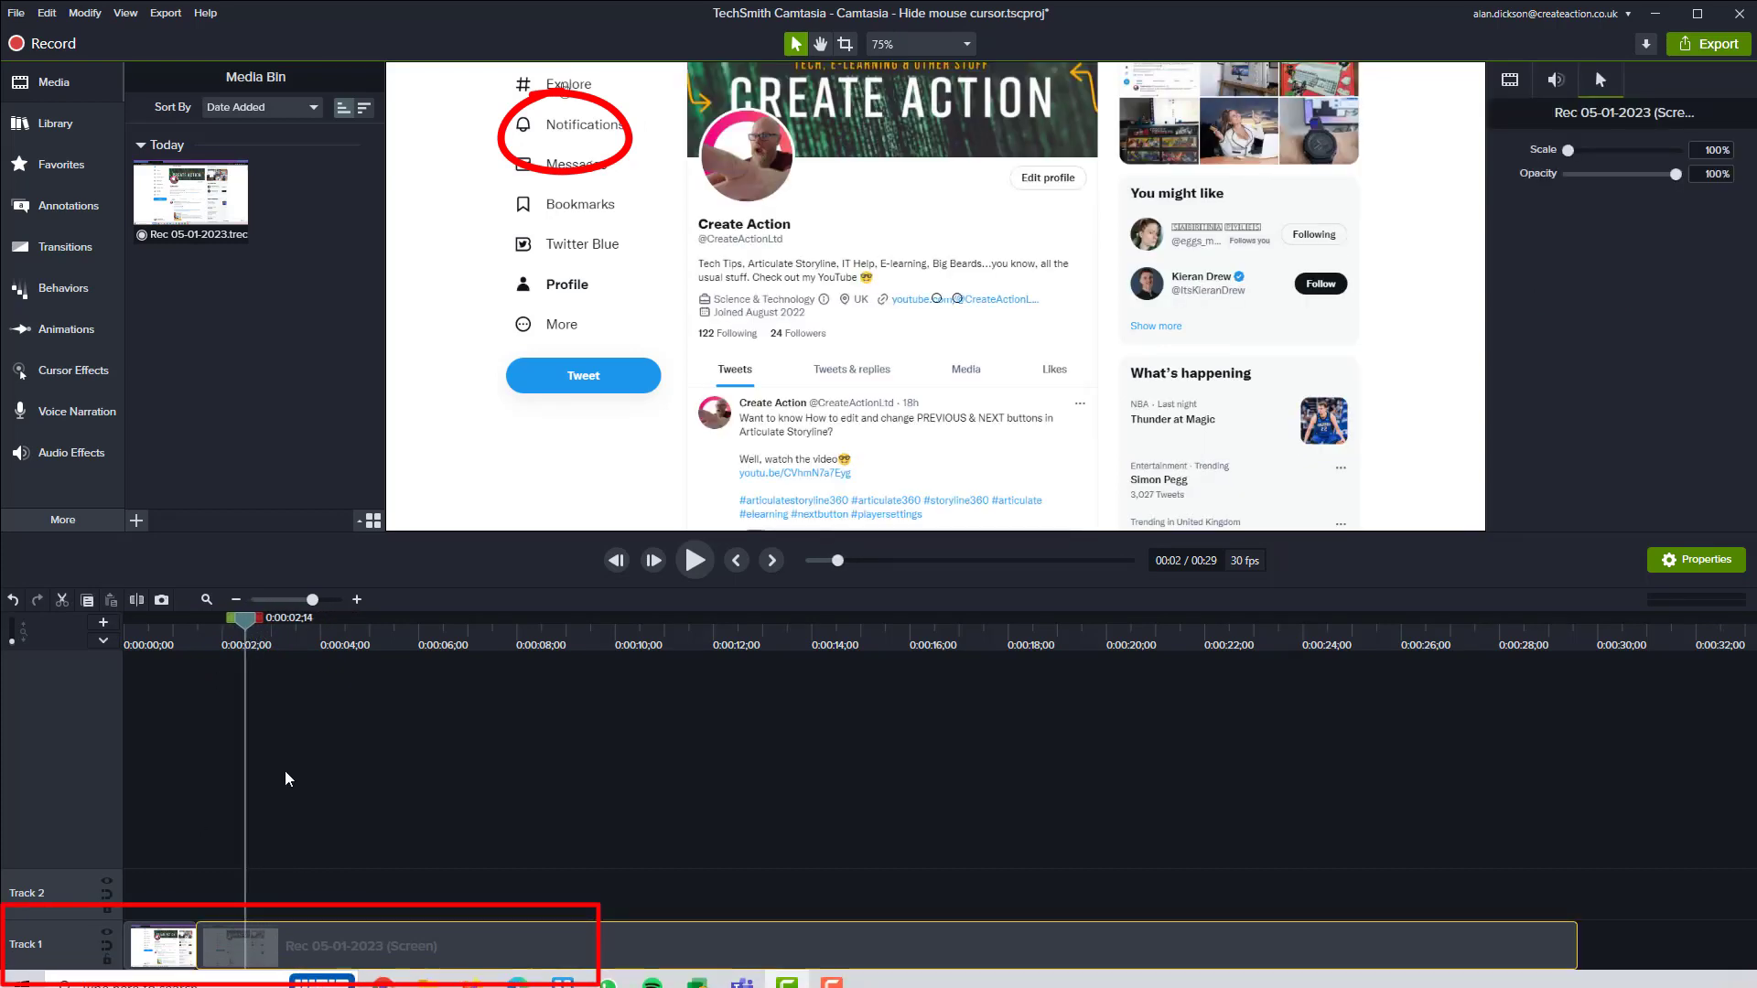
pyautogui.click(244, 921)
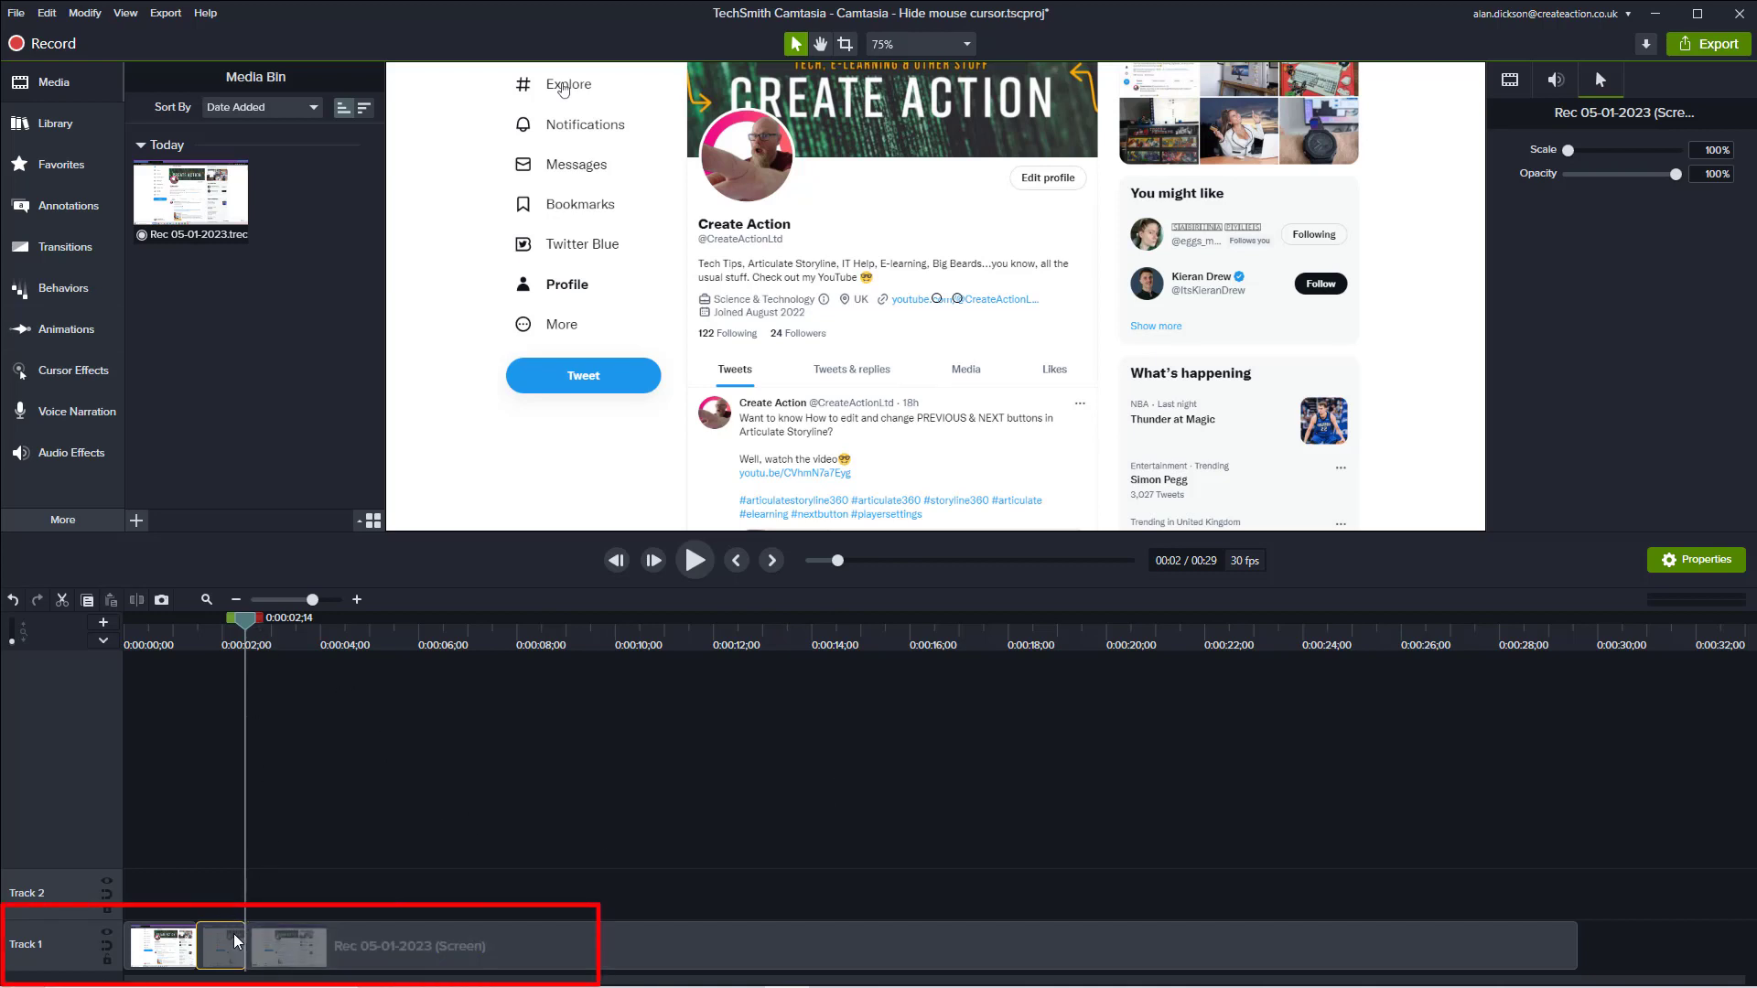
pyautogui.moveTo(239, 633); pyautogui.dragTo(224, 632)
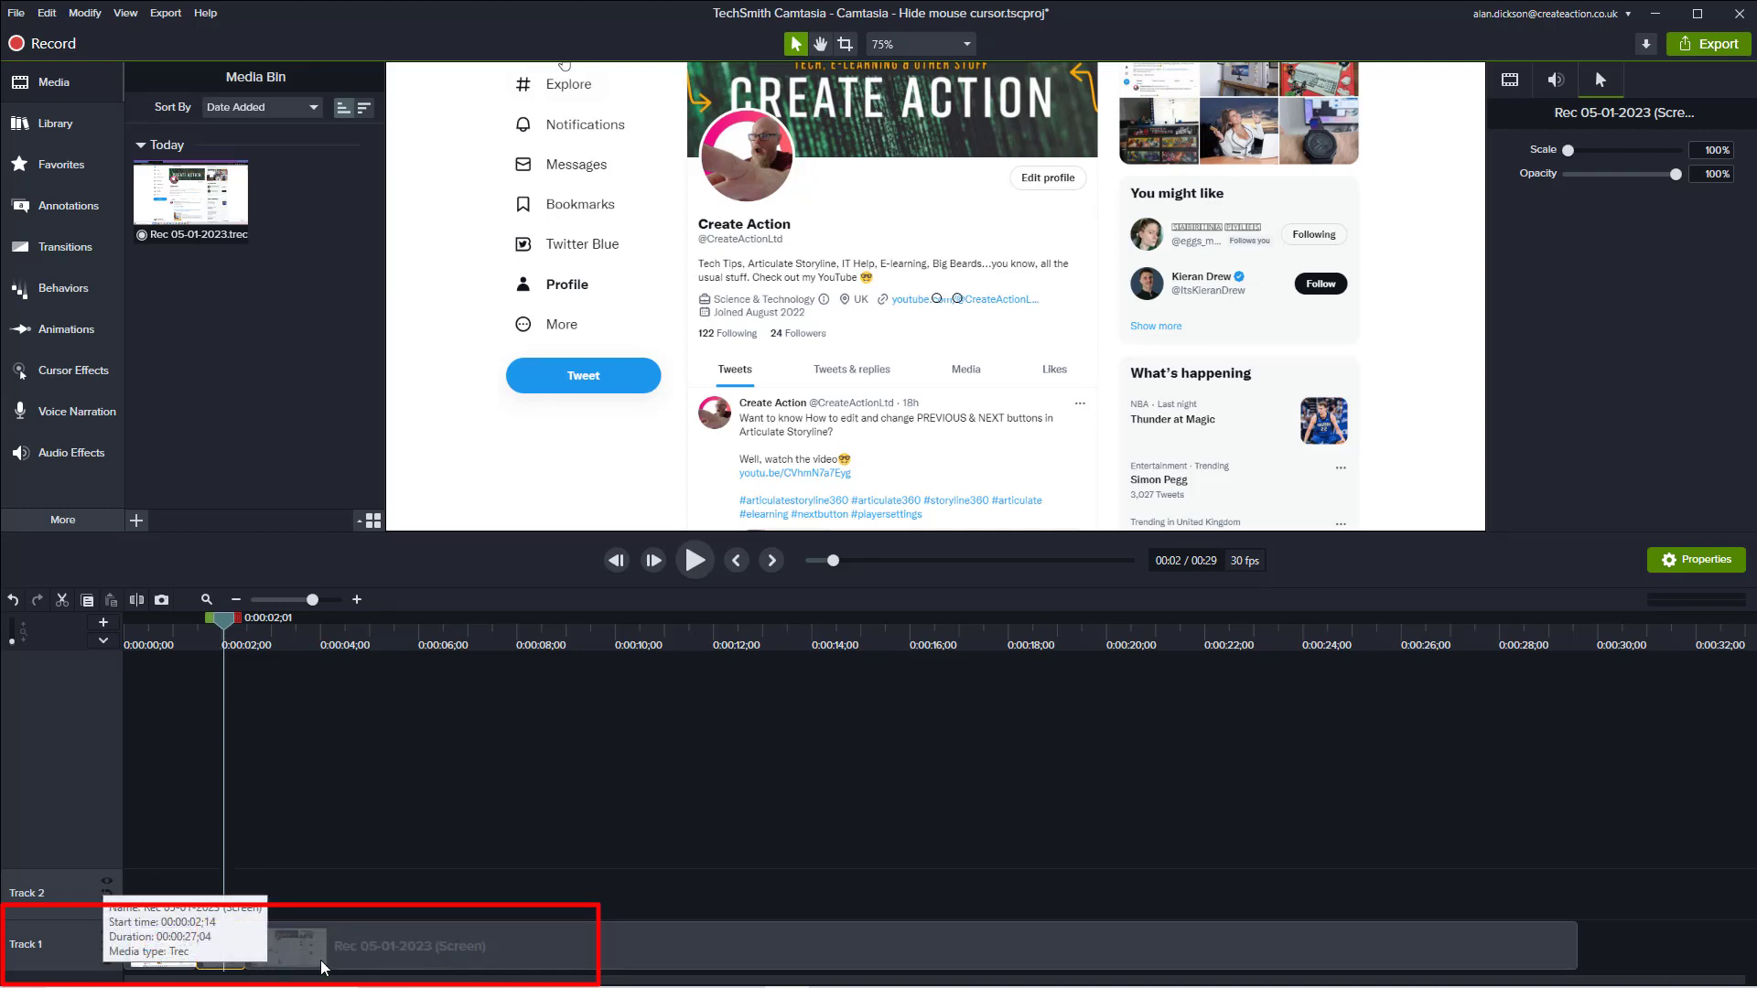
pyautogui.press('s')
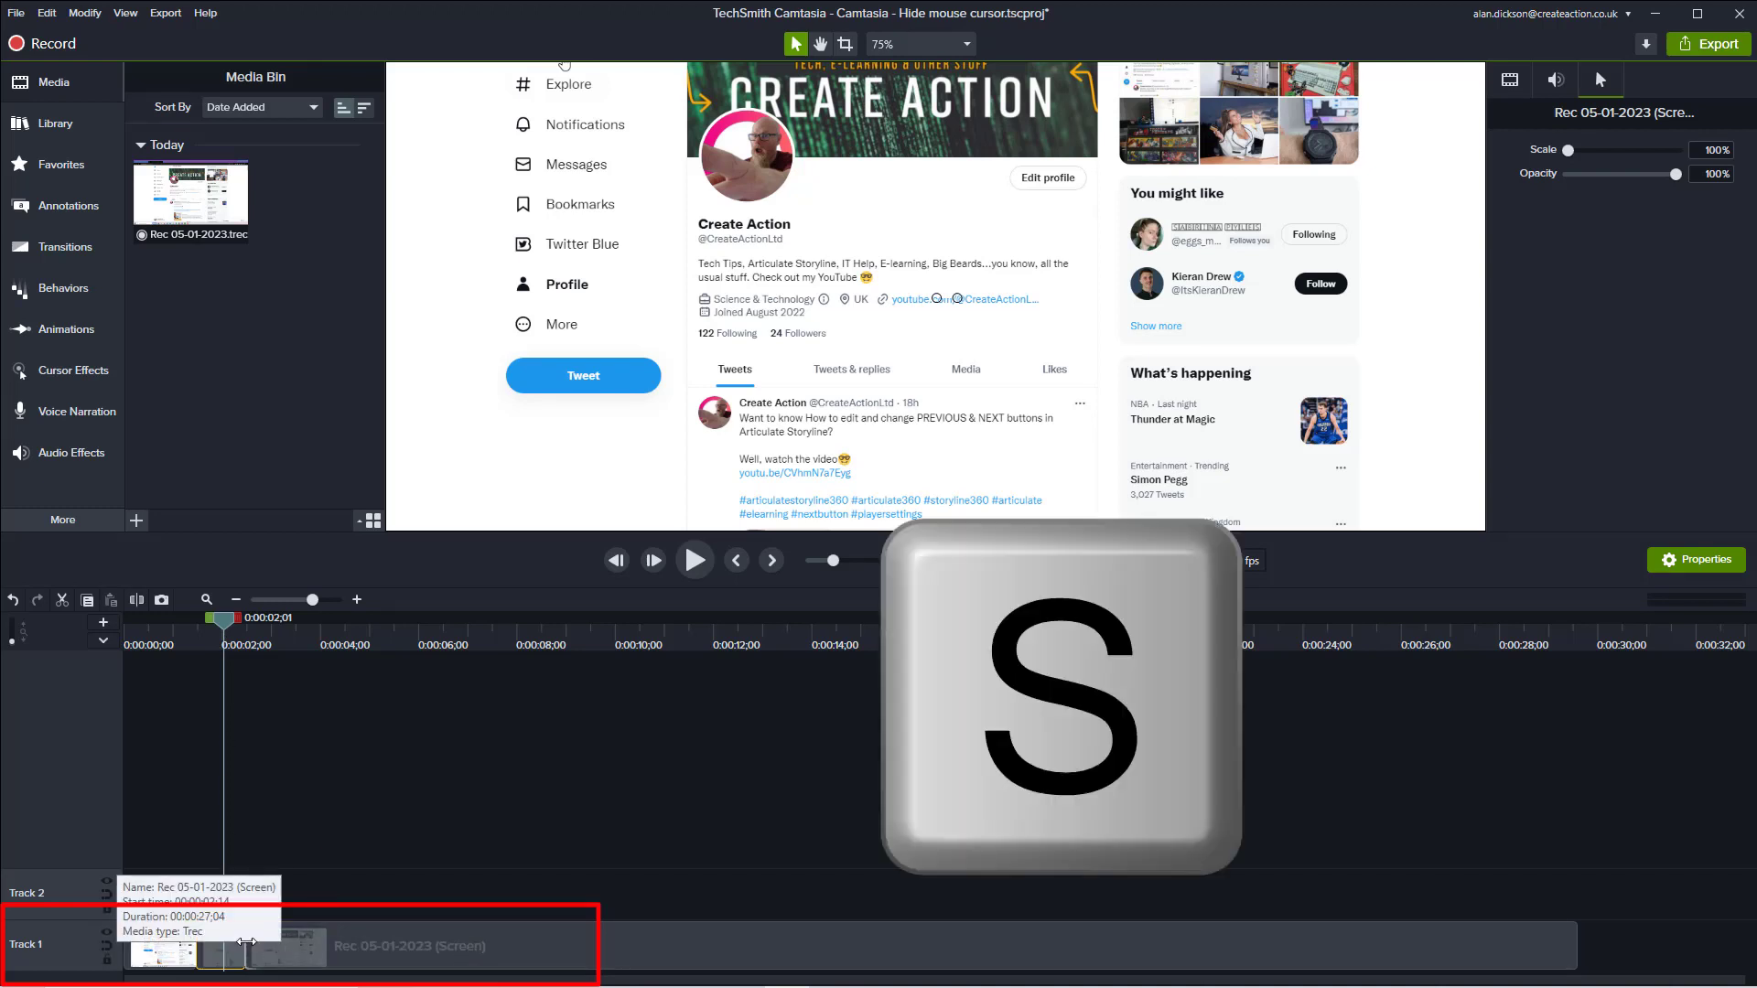
pyautogui.moveTo(234, 635); pyautogui.dragTo(249, 836)
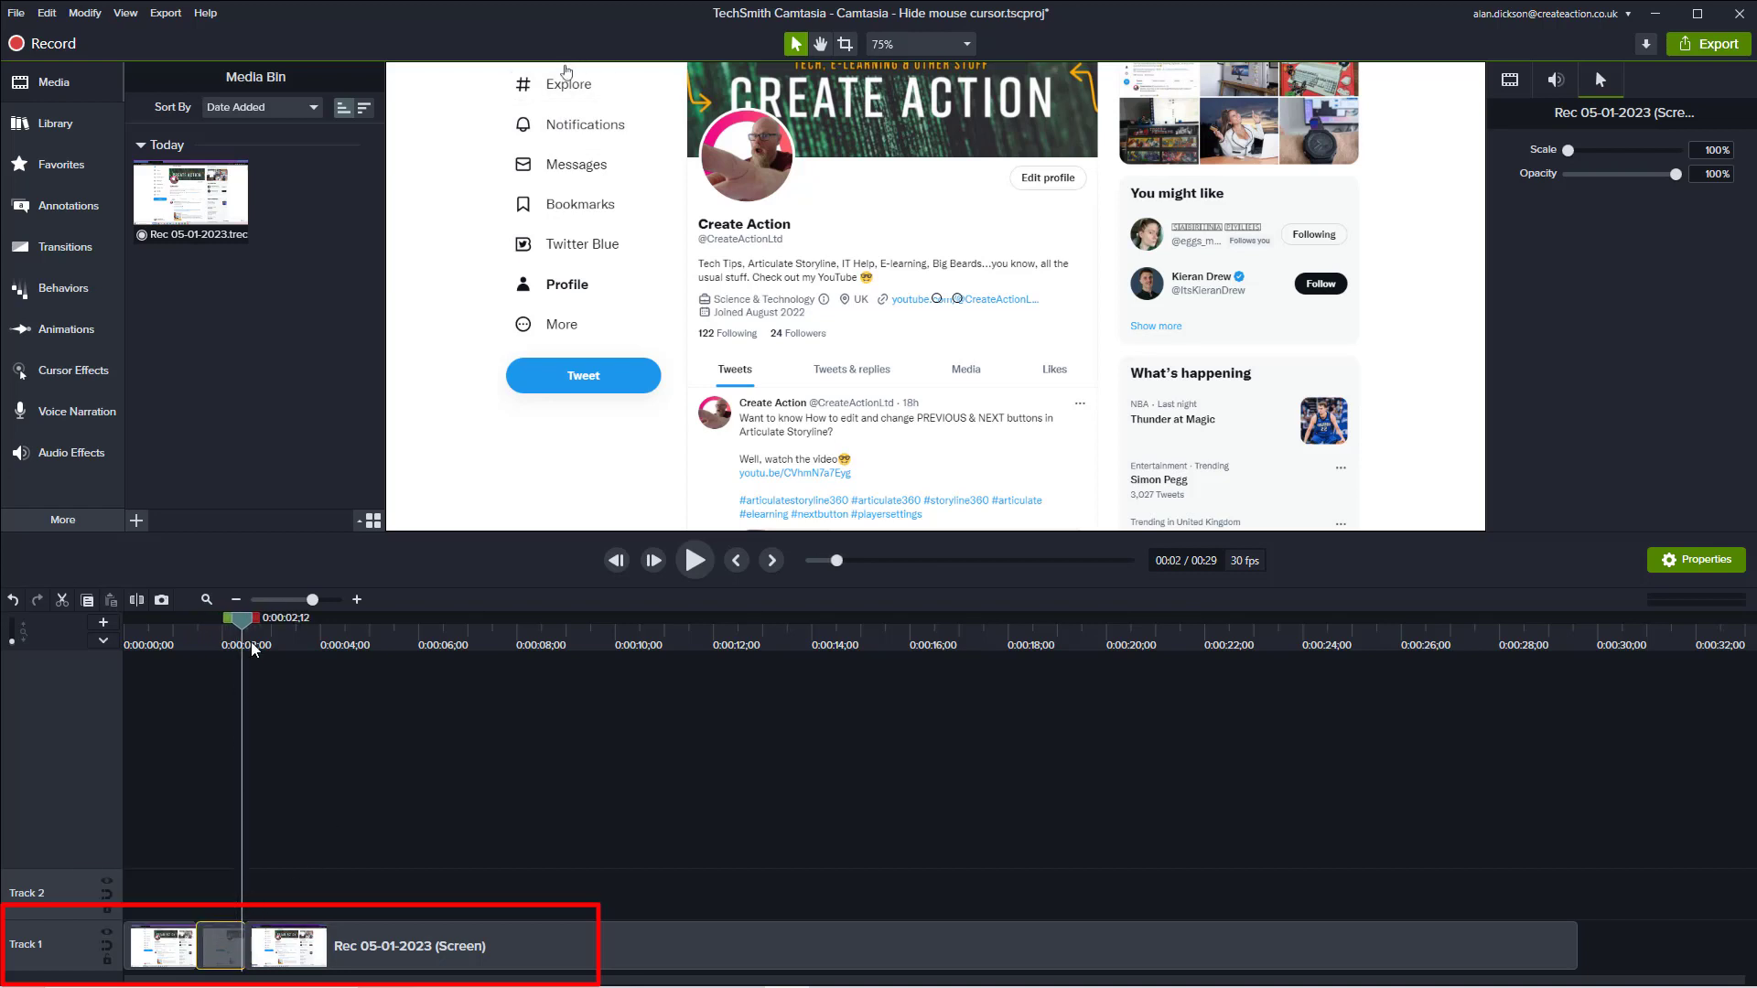
# Set the short middle clip's cursor Opacity to 0% so the cursor is hidden there.
pyautogui.moveTo(242, 627); pyautogui.dragTo(220, 625)
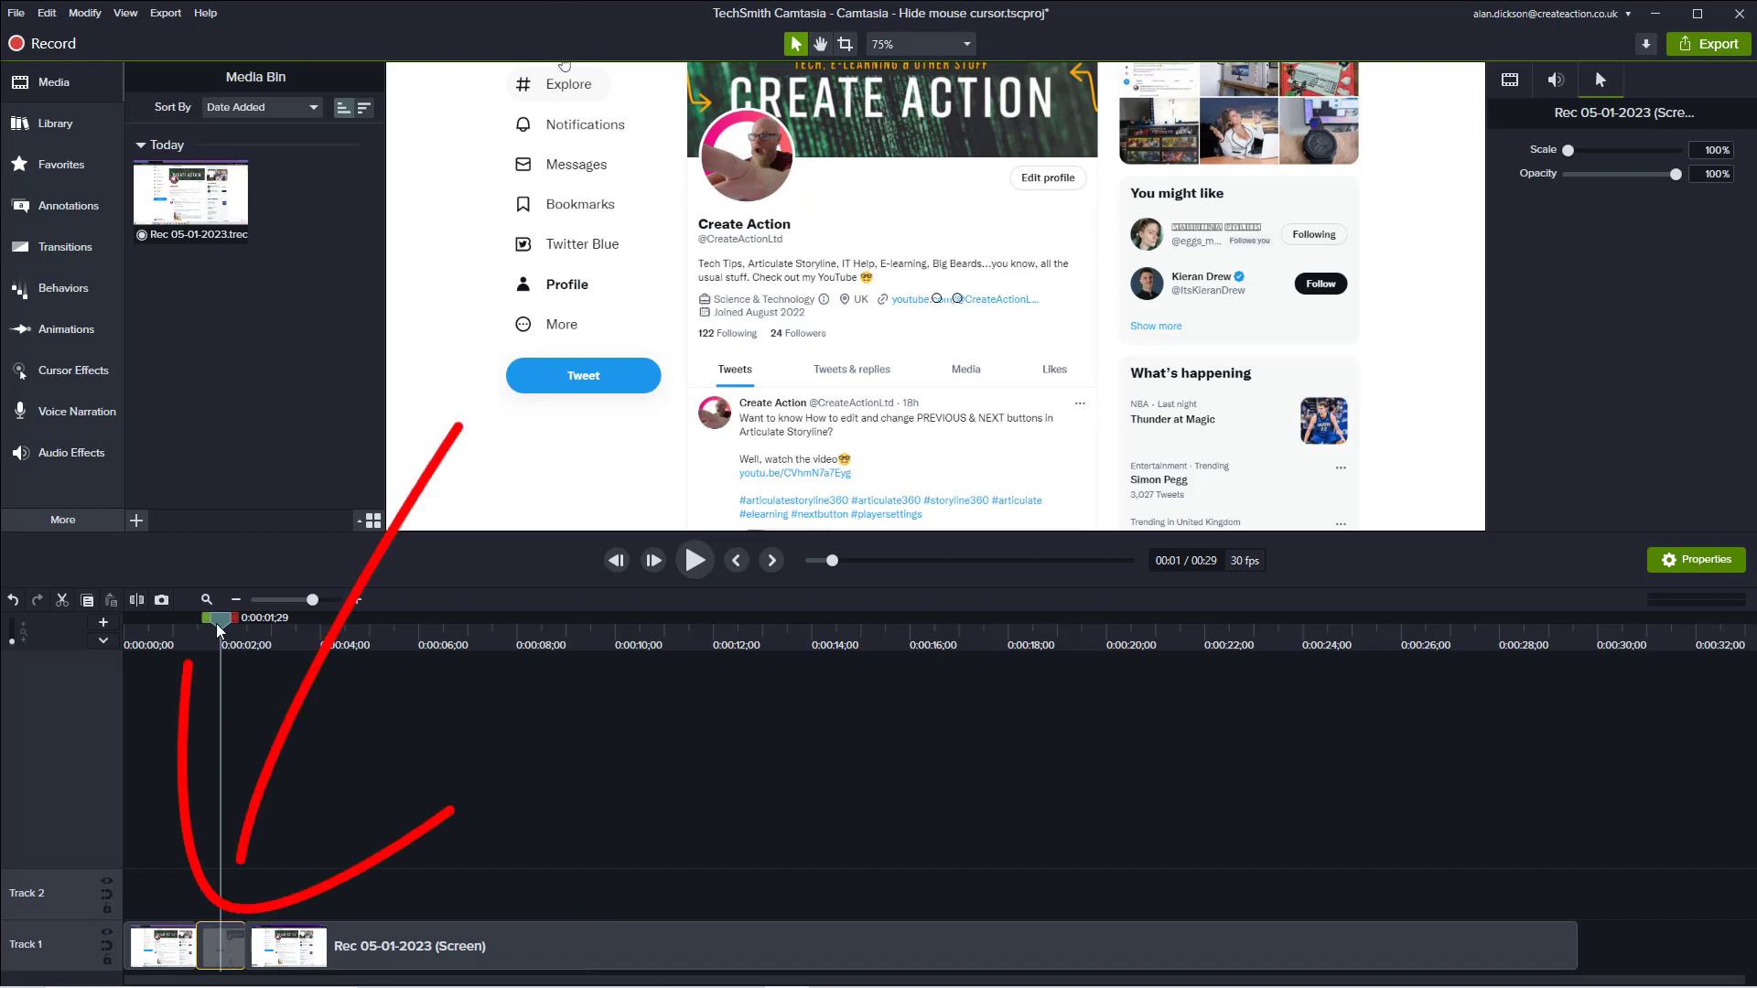
pyautogui.moveTo(217, 633); pyautogui.dragTo(201, 635)
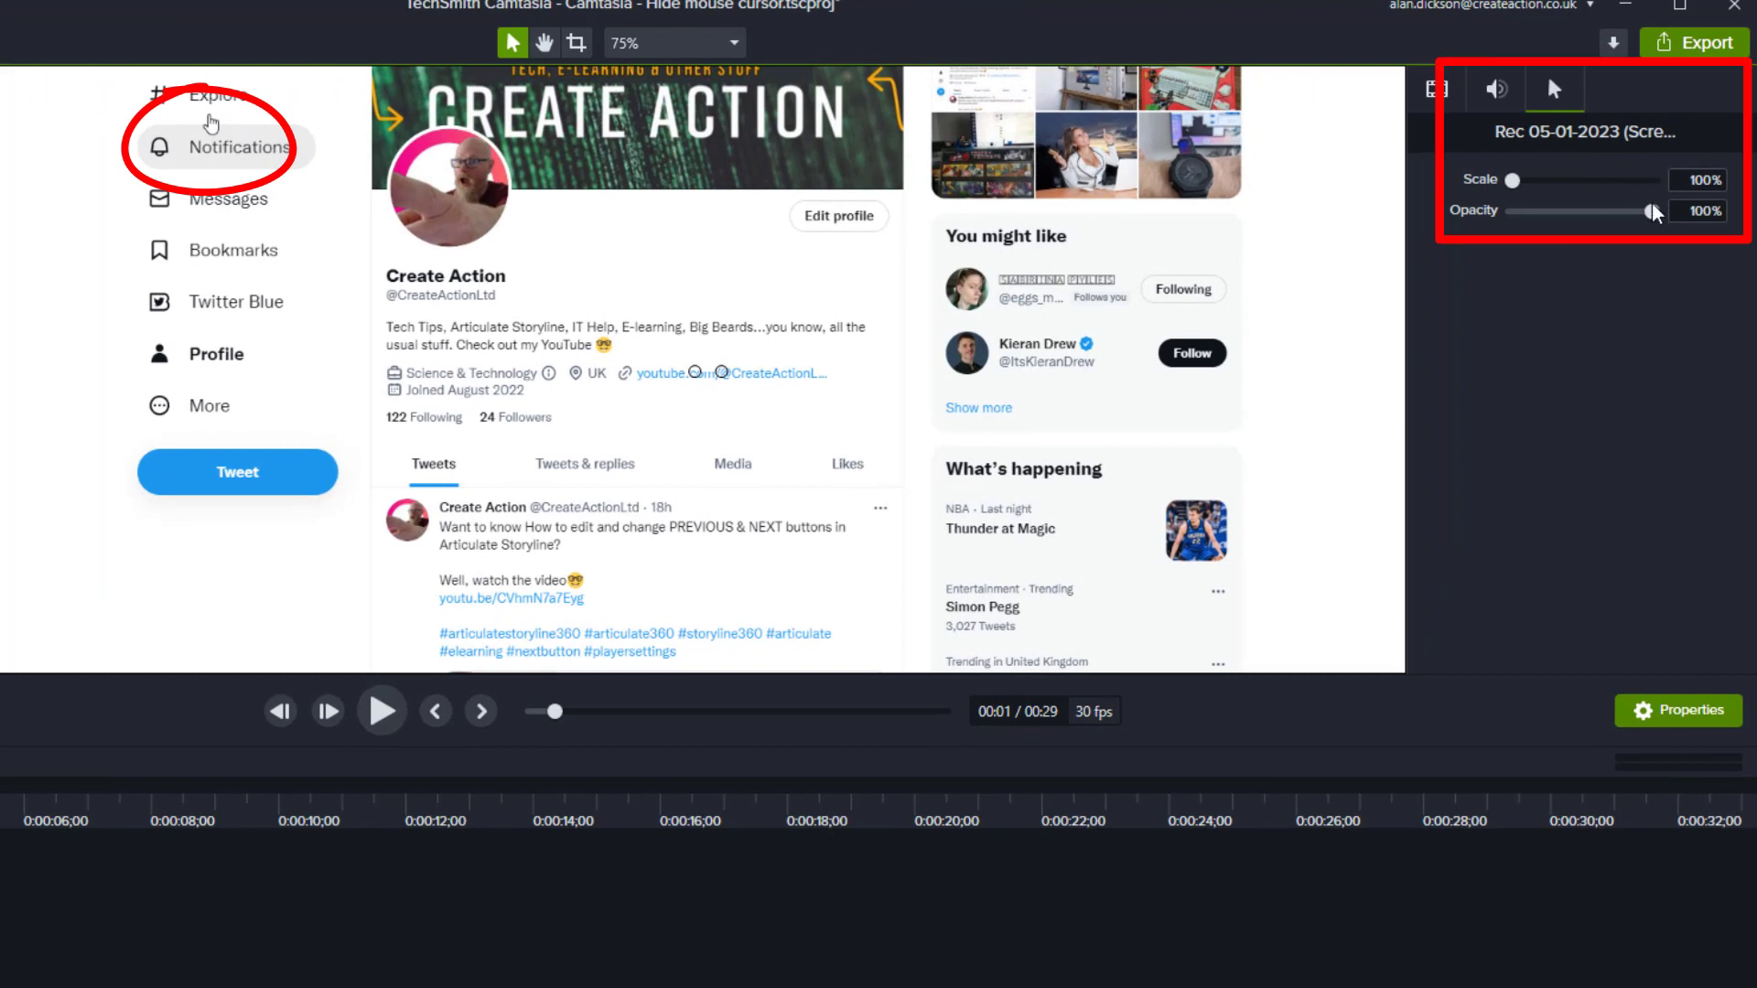
pyautogui.moveTo(1653, 211); pyautogui.dragTo(1489, 220)
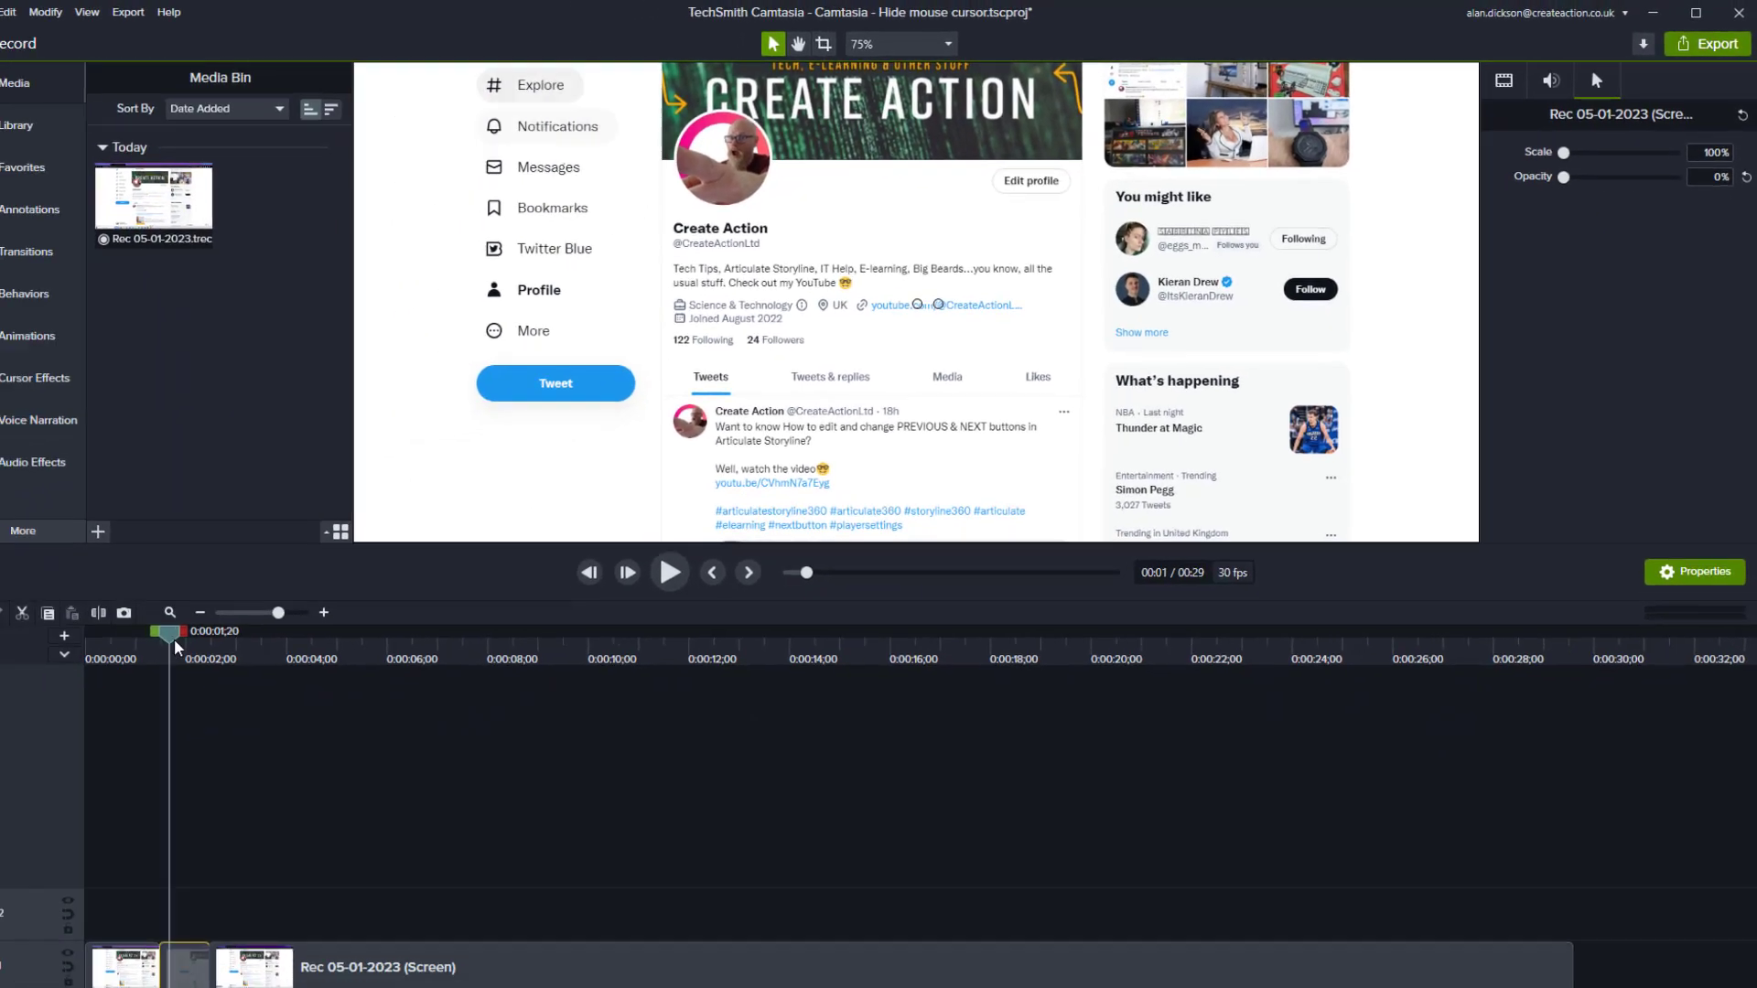
pyautogui.moveTo(174, 639); pyautogui.dragTo(252, 641)
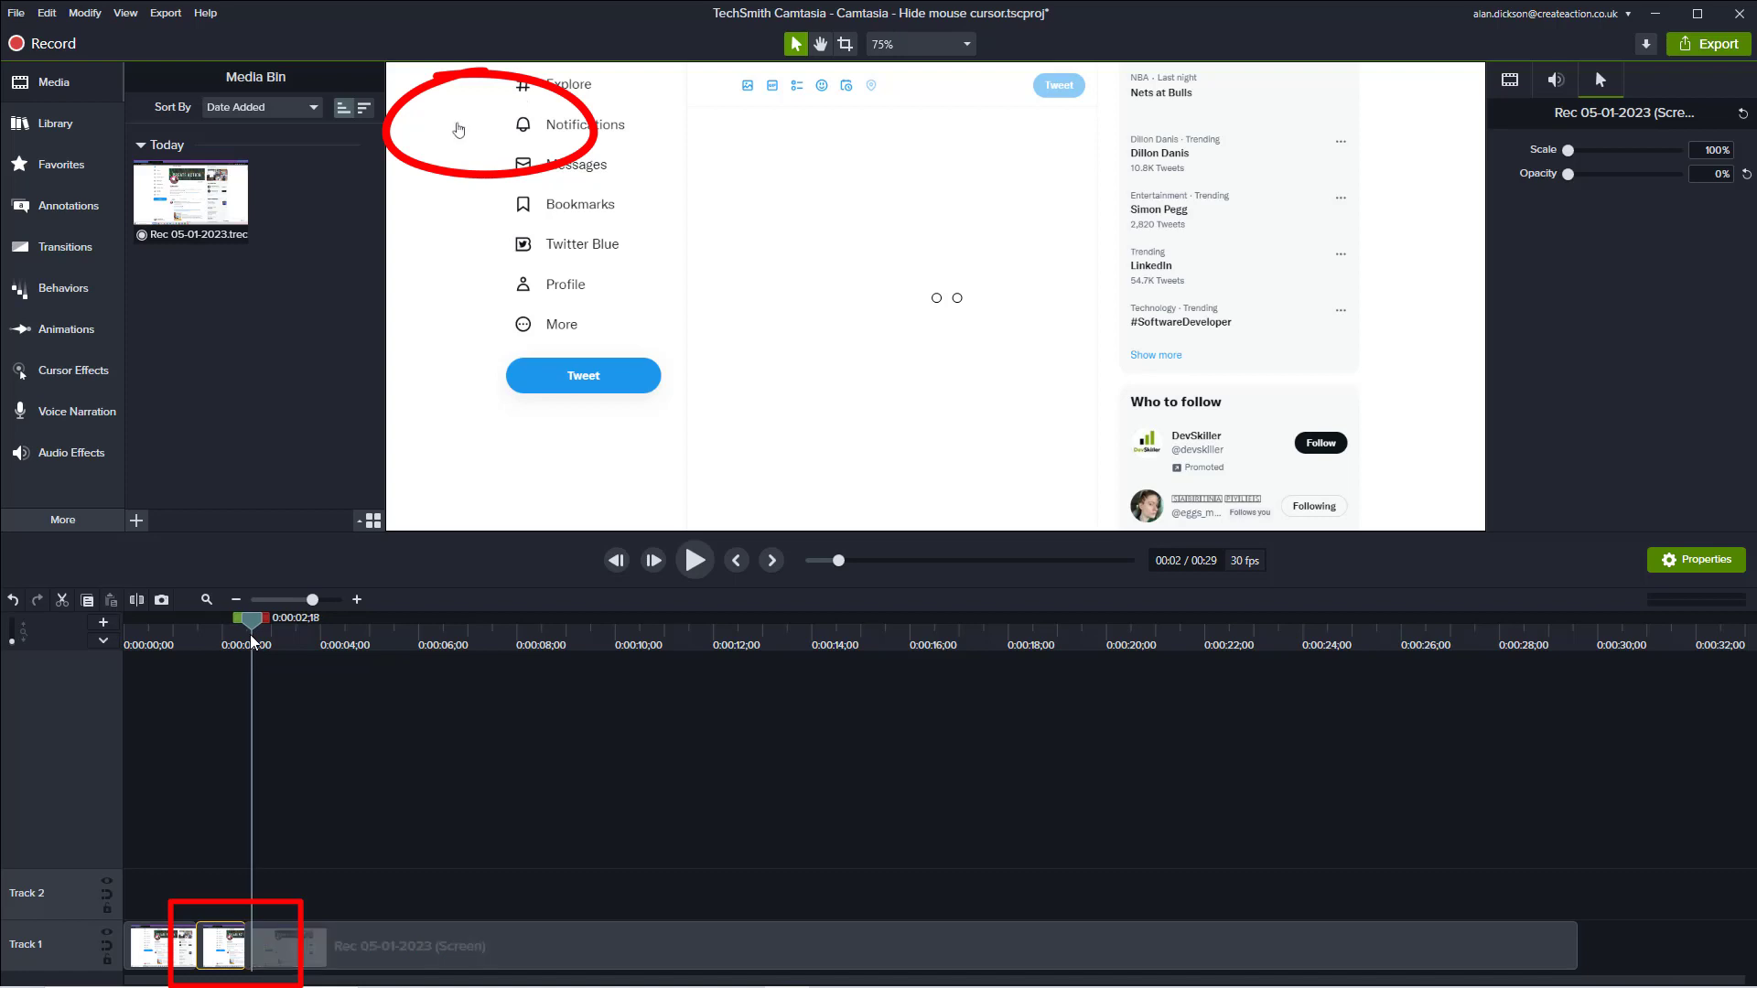